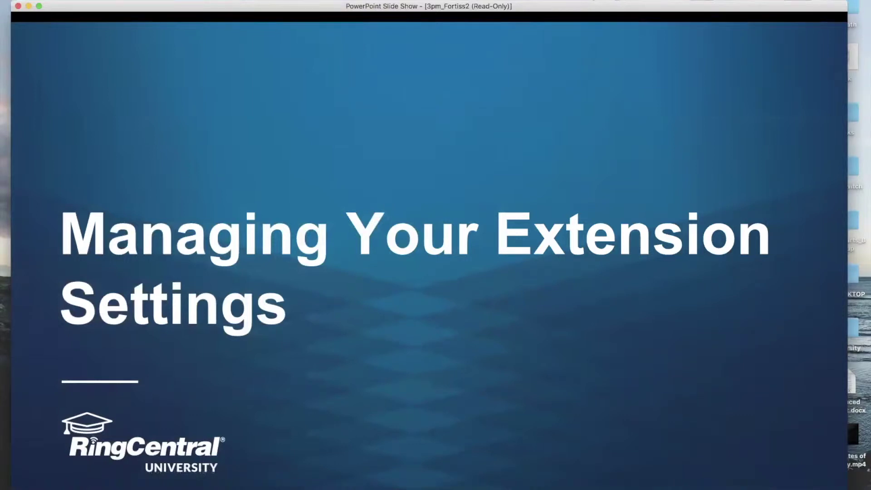
Advance to slide 17, Access your Online Account, then bring the RingCentral Overview page in Chrome to the front.
{"action": "left_click", "coordinate": [729, 298]}
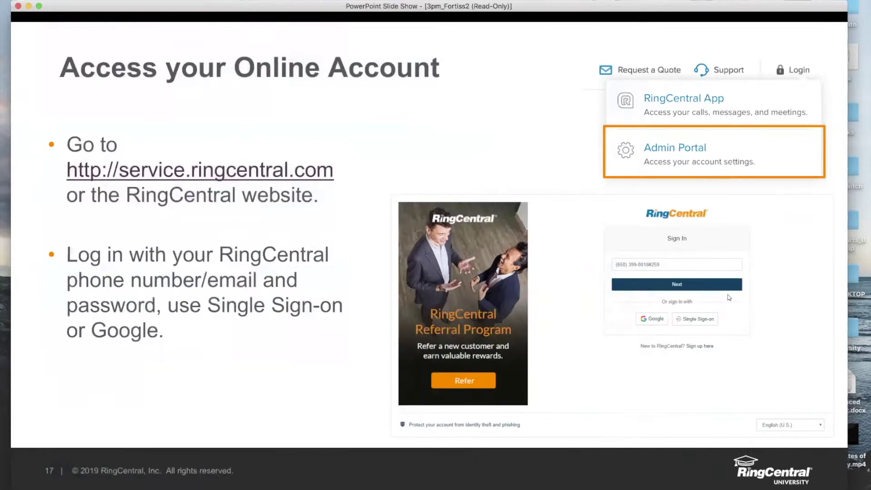
{"action": "key", "text": "super+Tab"}
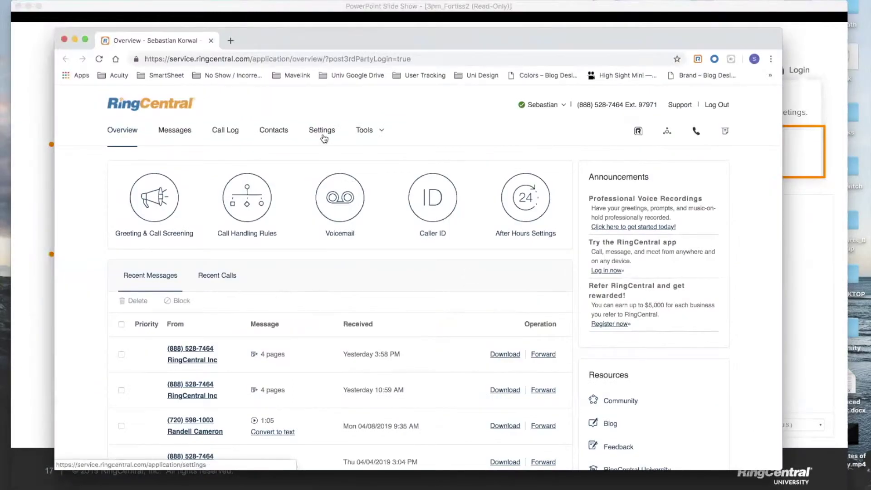
Open the Settings page and expand the Call Handling & Forwarding section.
{"action": "left_click", "coordinate": [322, 136]}
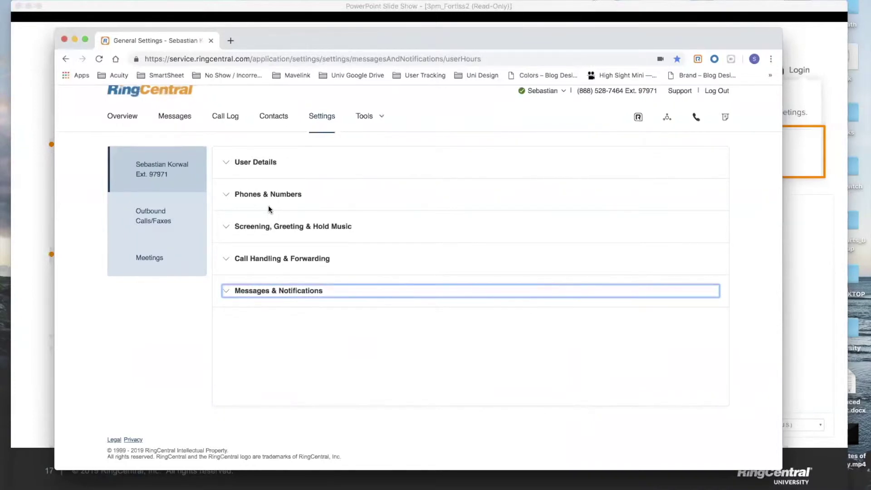
{"action": "left_click", "coordinate": [275, 260]}
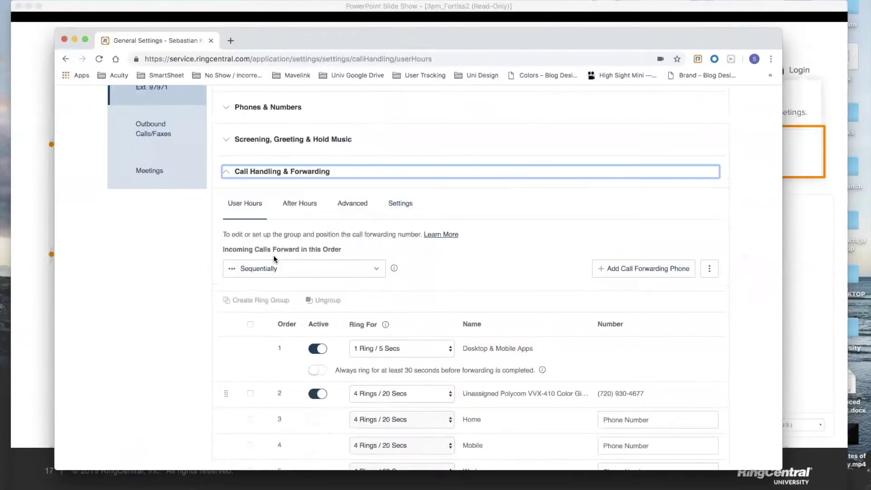
Scroll down to the User Hours table: Desktop & Mobile Apps first, then the desk phone.
{"action": "scroll", "coordinate": [274, 259], "scroll_direction": "down", "scroll_amount": 3}
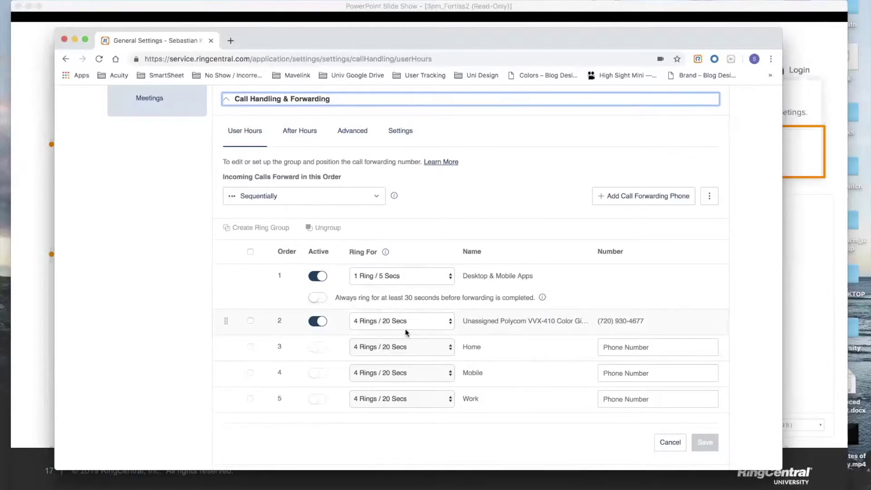
{"action": "scroll", "coordinate": [398, 352], "scroll_direction": "down", "scroll_amount": 1}
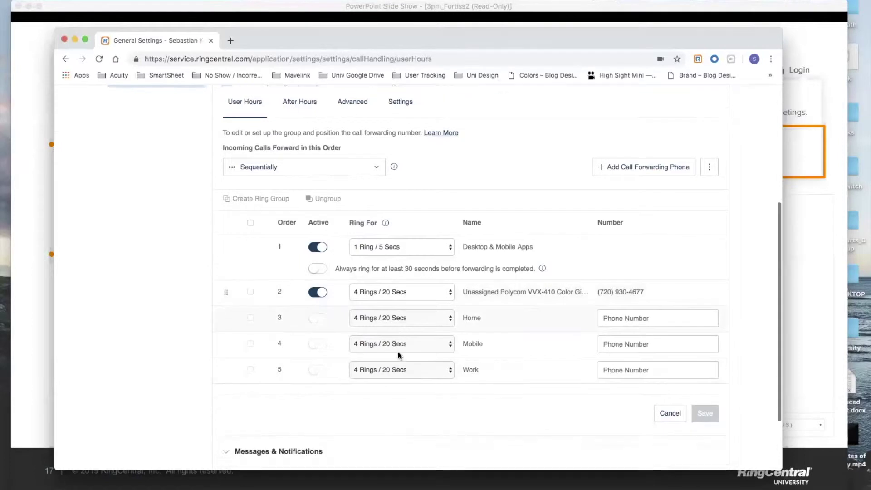
{"action": "scroll", "coordinate": [399, 352], "scroll_direction": "down", "scroll_amount": 3}
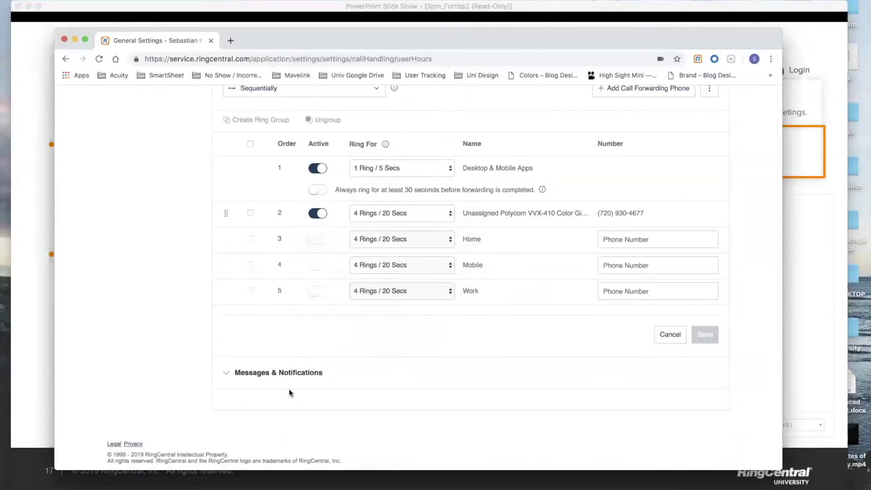
{"action": "scroll", "coordinate": [289, 392], "scroll_direction": "up", "scroll_amount": 4}
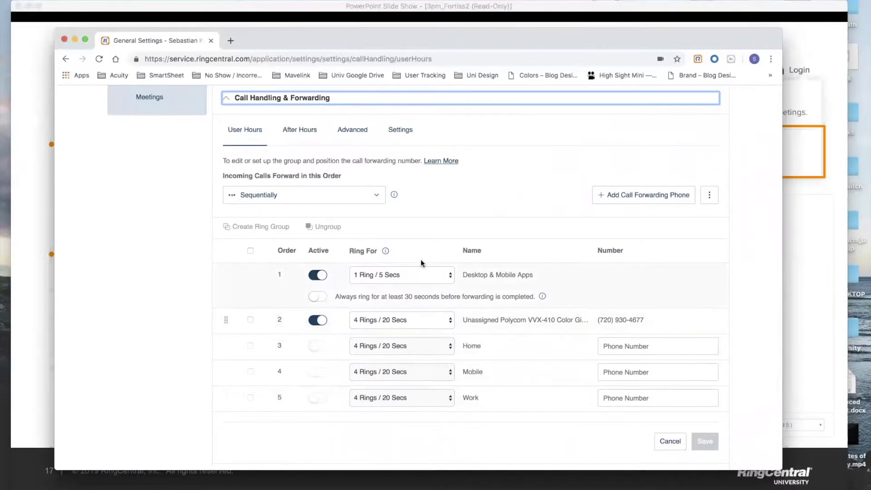
{"action": "left_click", "coordinate": [420, 274]}
{"action": "left_click", "coordinate": [420, 274]}
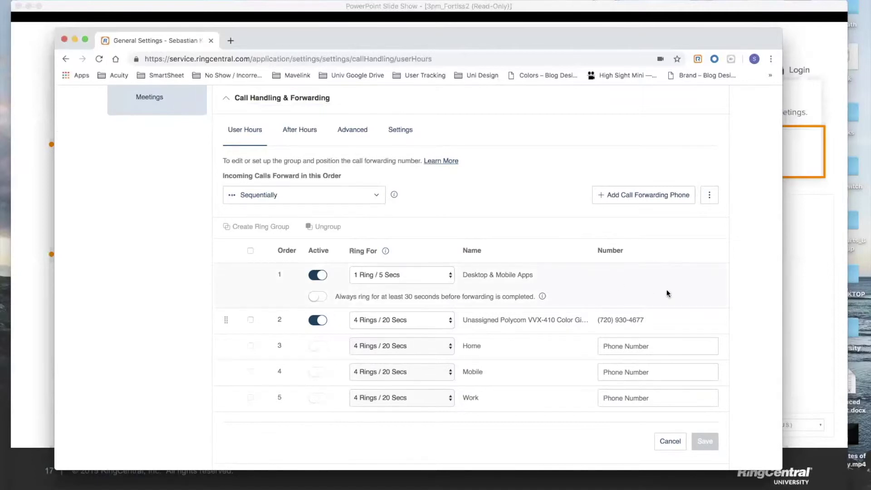
{"action": "scroll", "coordinate": [738, 299], "scroll_direction": "down", "scroll_amount": 1}
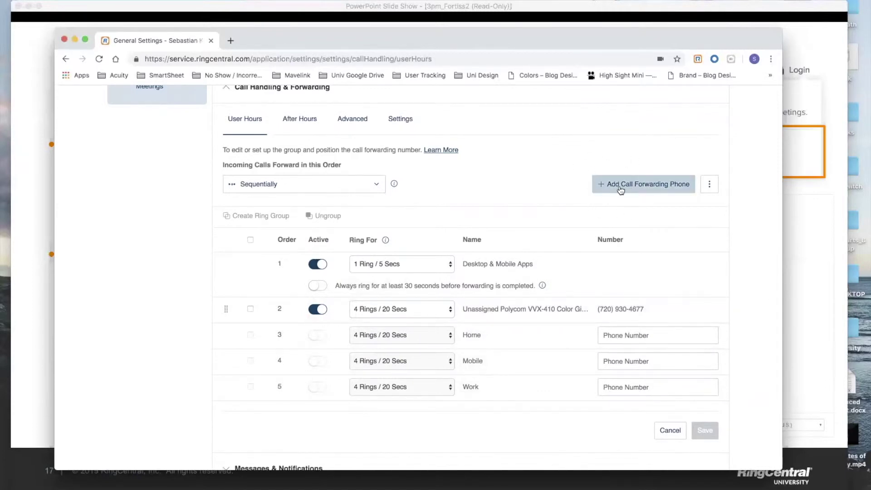
{"action": "left_click", "coordinate": [641, 194]}
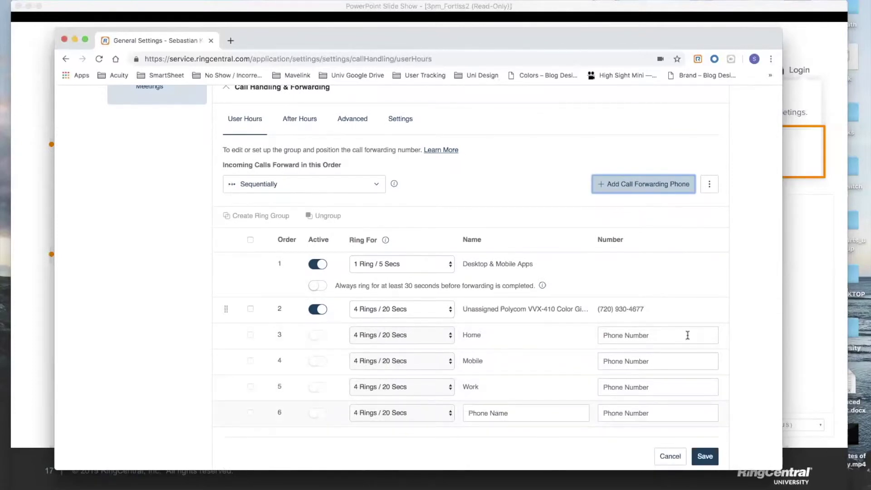
Add a blank forwarding phone row and choose Forward to Other's Phones from its menu.
{"action": "left_click", "coordinate": [734, 255]}
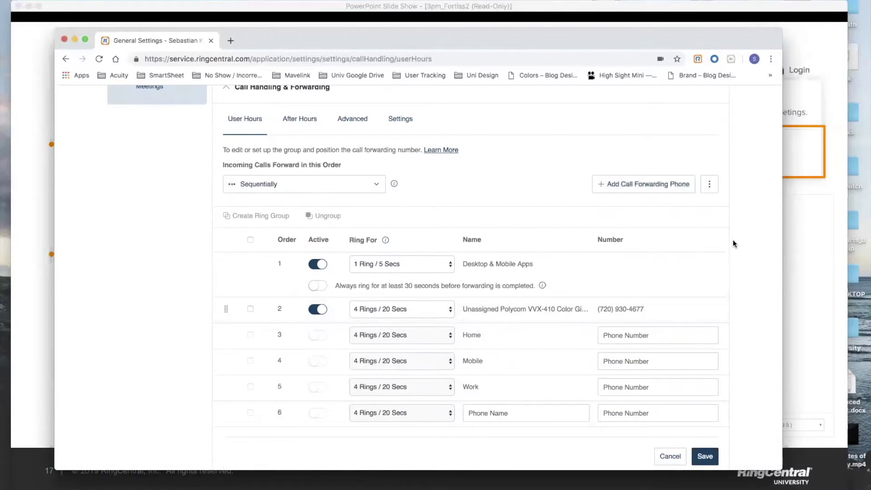
{"action": "left_click", "coordinate": [712, 190]}
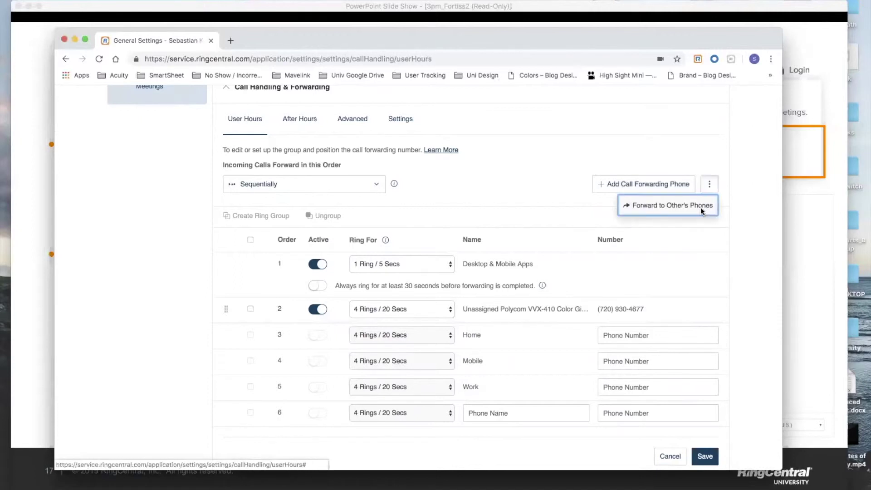
{"action": "left_click", "coordinate": [702, 208]}
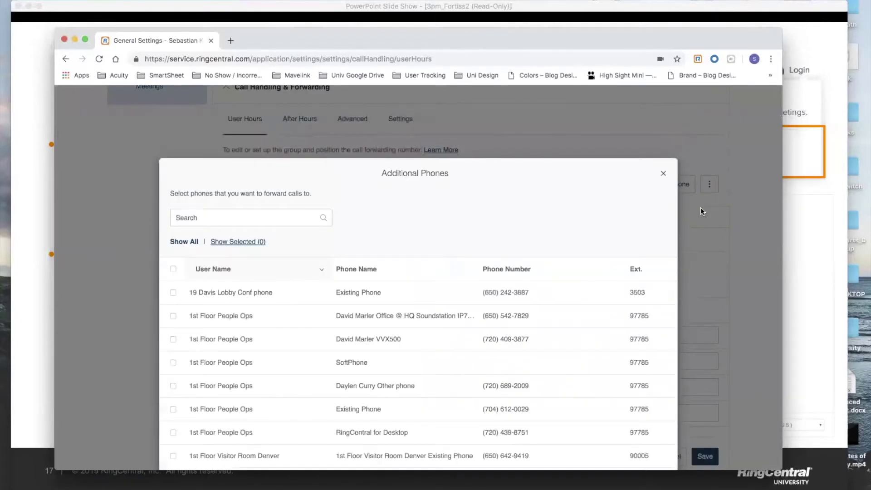
Search the directory for the coworker and add their VVX500 desk phone as a forwarding entry.
{"action": "left_click", "coordinate": [273, 217]}
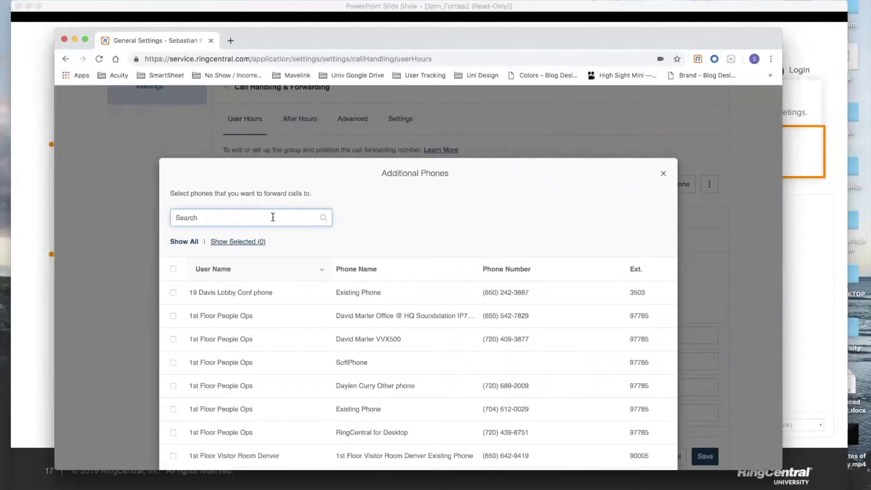
{"action": "type", "text": "luke s"}
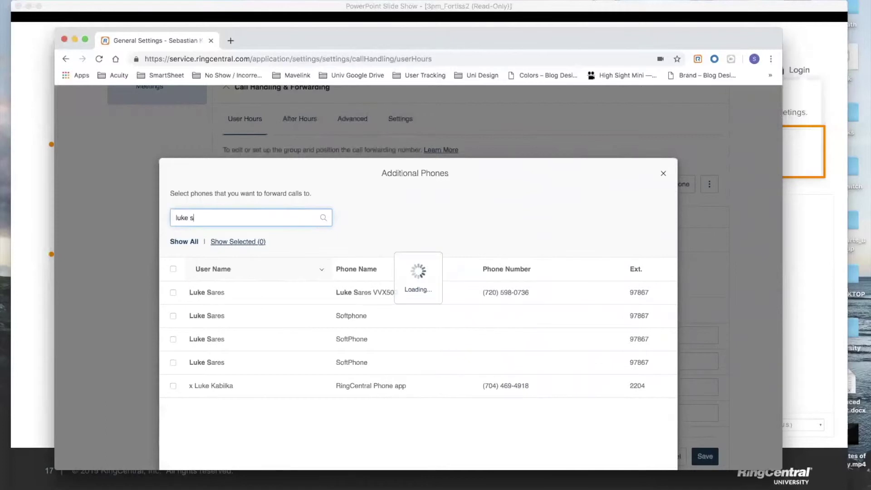
{"action": "type", "text": "are"}
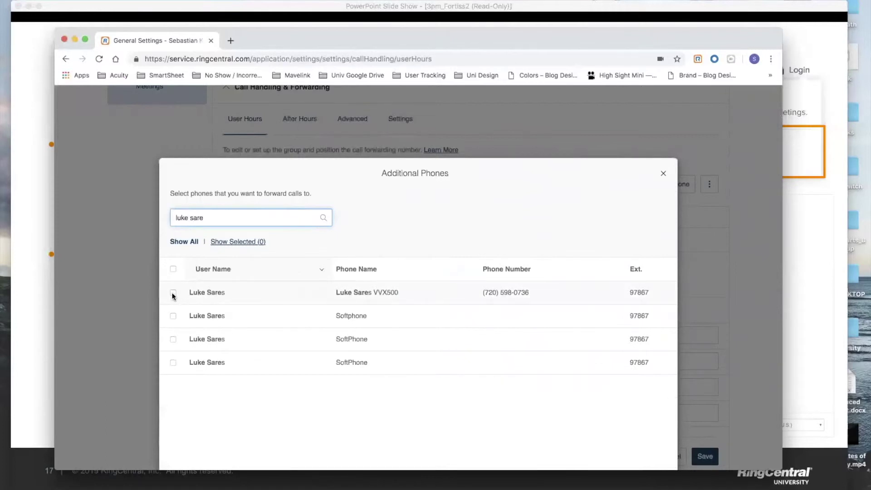
{"action": "left_click", "coordinate": [173, 293]}
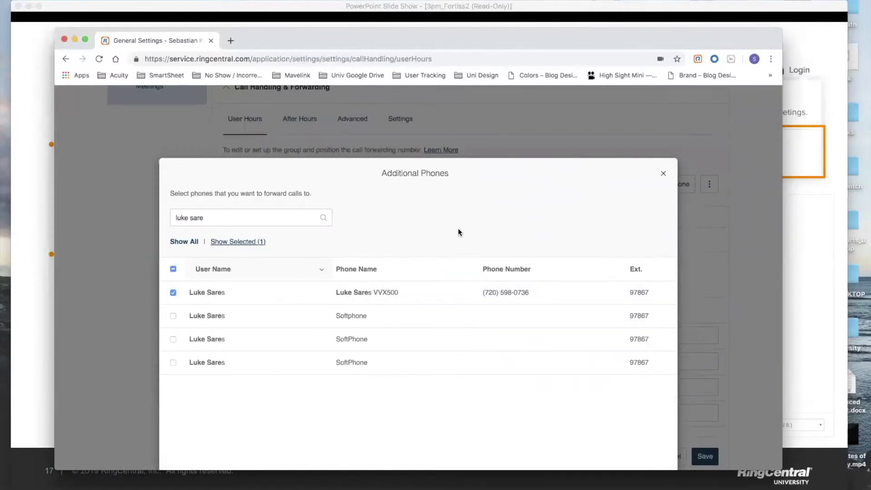
{"action": "scroll", "coordinate": [477, 228], "scroll_direction": "down", "scroll_amount": 1}
{"action": "scroll", "coordinate": [477, 230], "scroll_direction": "down", "scroll_amount": 3}
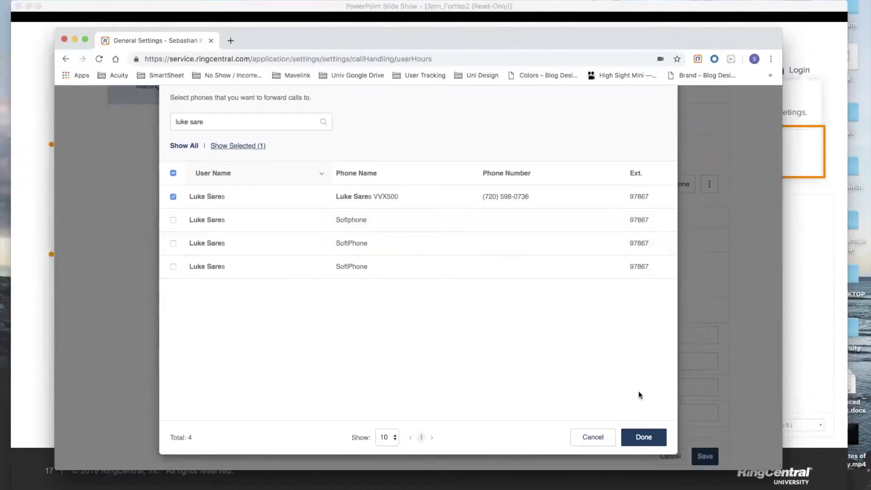
{"action": "left_click", "coordinate": [646, 440]}
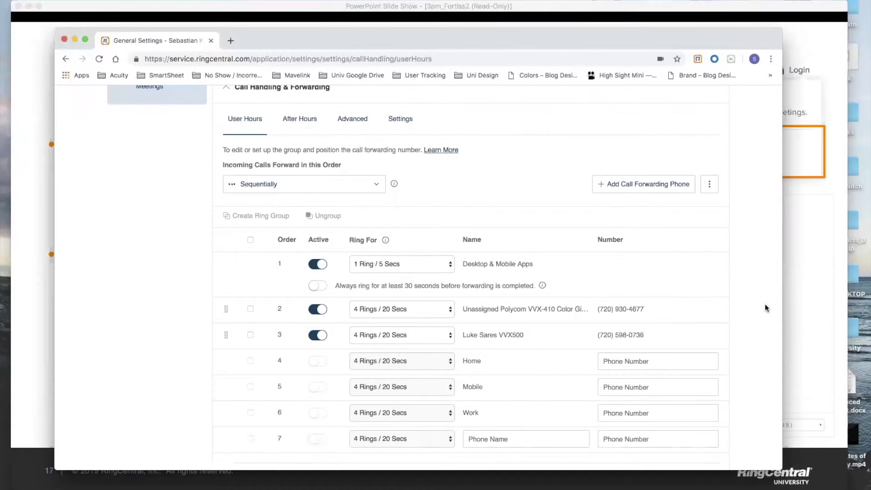
{"action": "scroll", "coordinate": [765, 303], "scroll_direction": "down", "scroll_amount": 1}
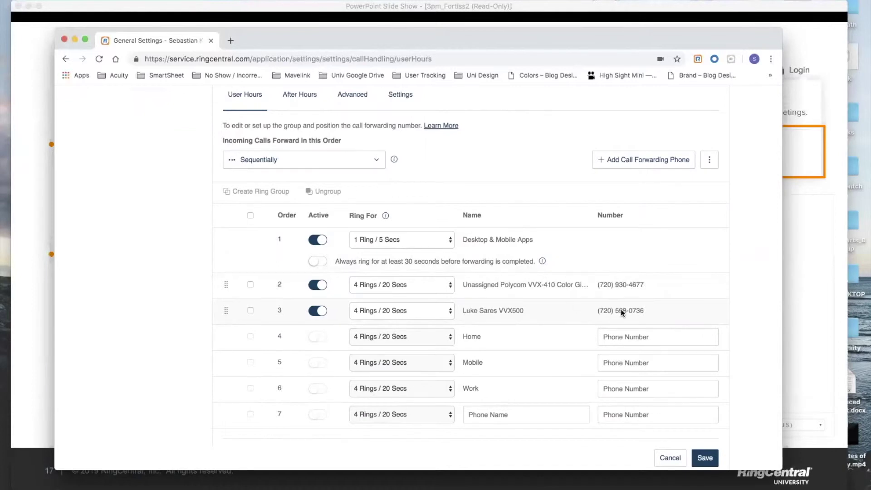
Save the User Hours forwarding list that now includes the coworker's VVX500.
{"action": "scroll", "coordinate": [619, 309], "scroll_direction": "down", "scroll_amount": 2}
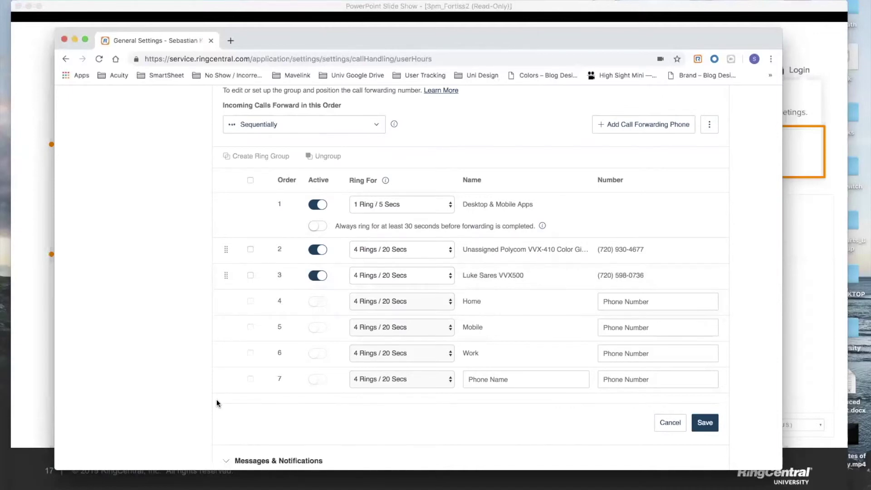
{"action": "scroll", "coordinate": [216, 400], "scroll_direction": "down", "scroll_amount": 2}
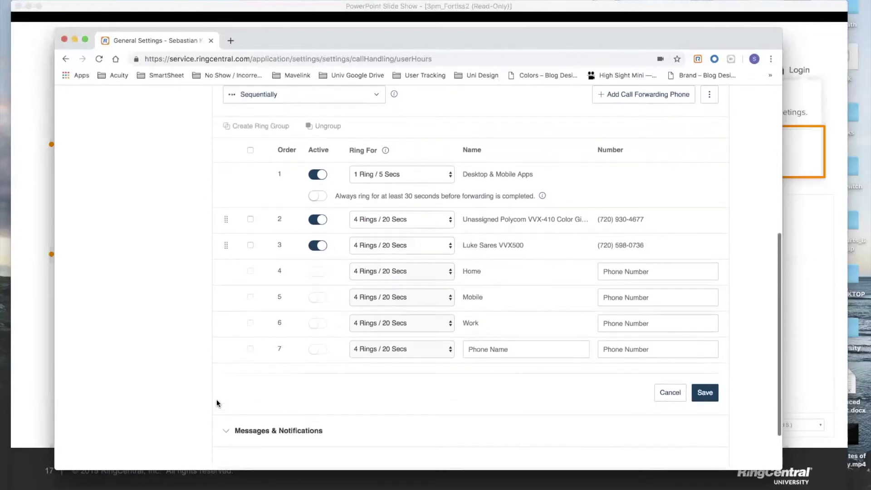
{"action": "left_click", "coordinate": [705, 393]}
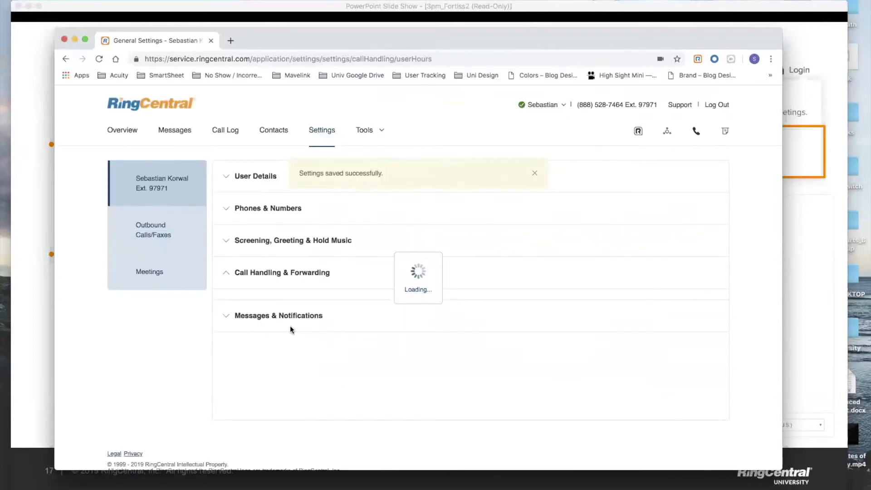
Expand Messages & Notifications to view the user-hours voicemail options, then collapse it again.
{"action": "scroll", "coordinate": [290, 347], "scroll_direction": "down", "scroll_amount": 5}
{"action": "left_click", "coordinate": [291, 359]}
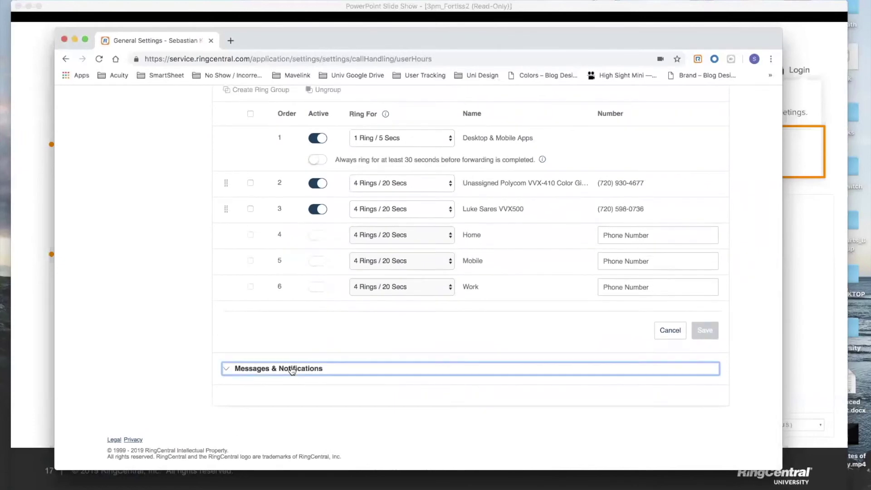
{"action": "scroll", "coordinate": [605, 372], "scroll_direction": "down", "scroll_amount": 2}
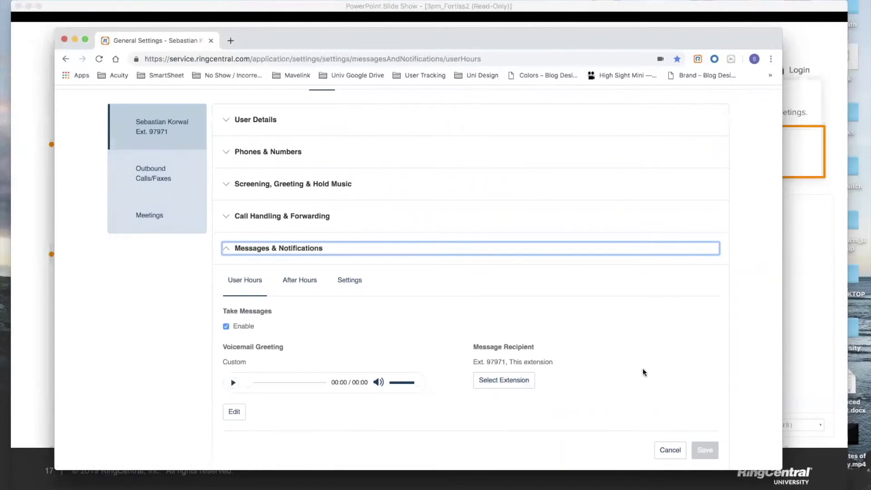
{"action": "left_click", "coordinate": [351, 250]}
Turn off the unassigned Polycom and Desktop & Mobile Apps rows and save, leaving only the VVX500 active.
{"action": "left_click", "coordinate": [315, 258]}
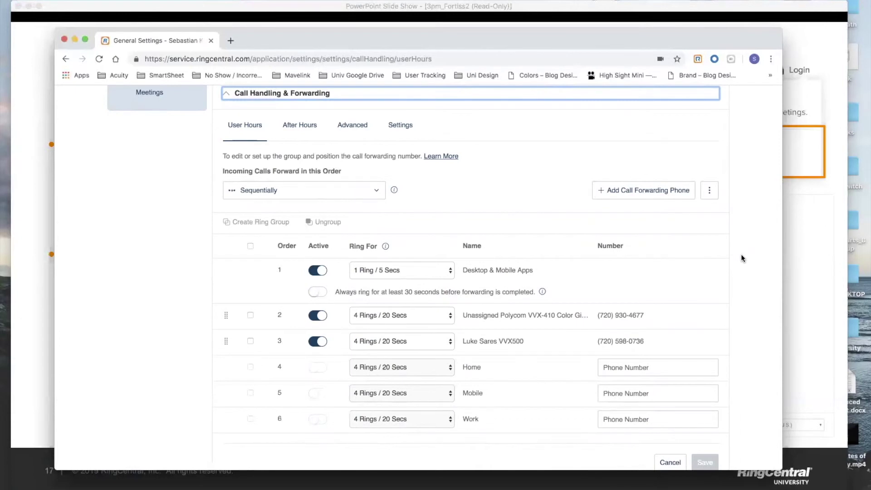
{"action": "scroll", "coordinate": [742, 258], "scroll_direction": "down", "scroll_amount": 1}
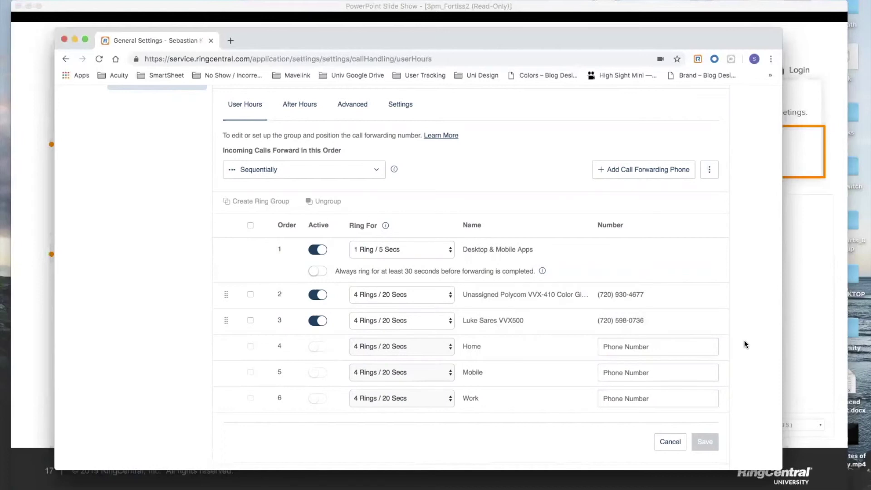
{"action": "left_click", "coordinate": [318, 295]}
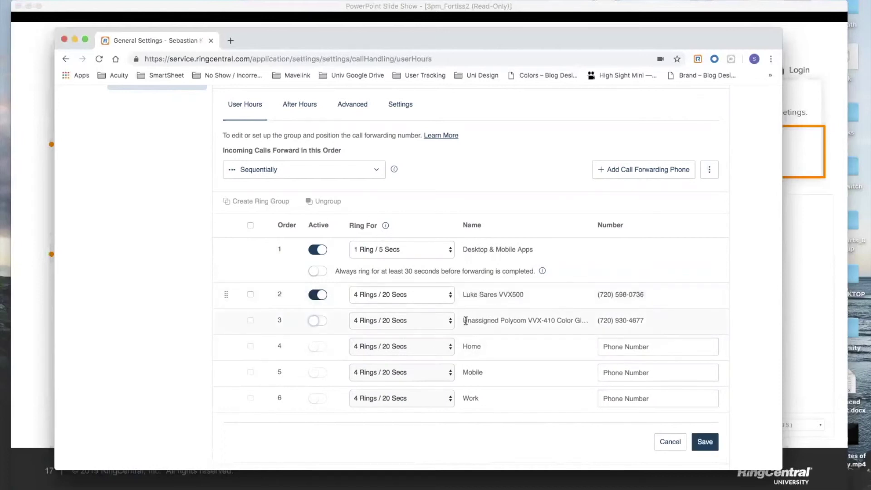
{"action": "left_click", "coordinate": [318, 250]}
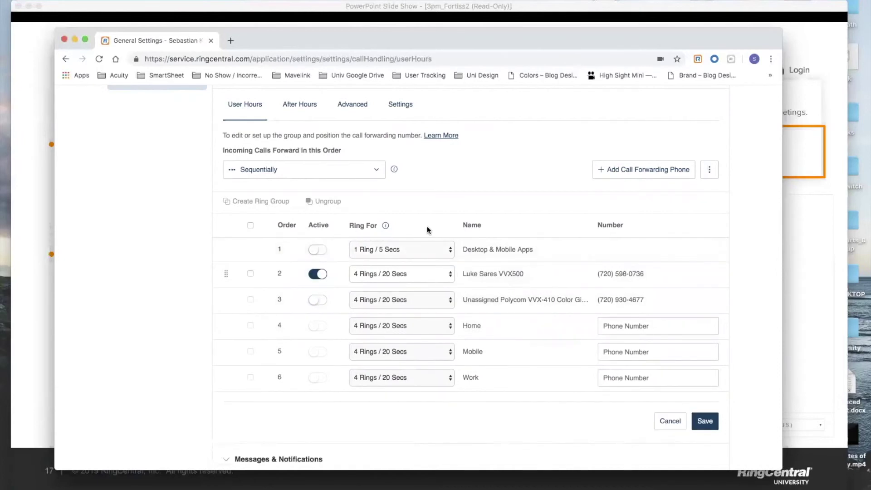
{"action": "left_click", "coordinate": [705, 421]}
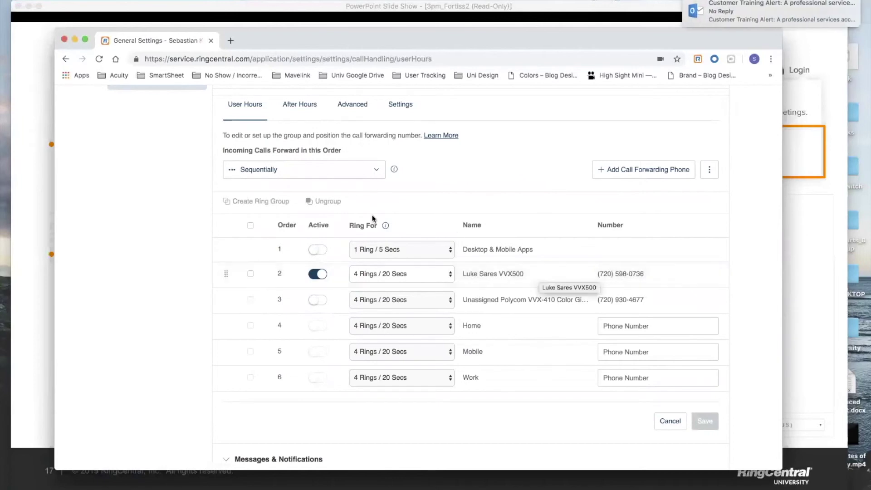
Reactivate the Polycom and Desktop & Mobile Apps rows, deactivate the coworker's VVX500, and save.
{"action": "scroll", "coordinate": [423, 290], "scroll_direction": "down", "scroll_amount": 2}
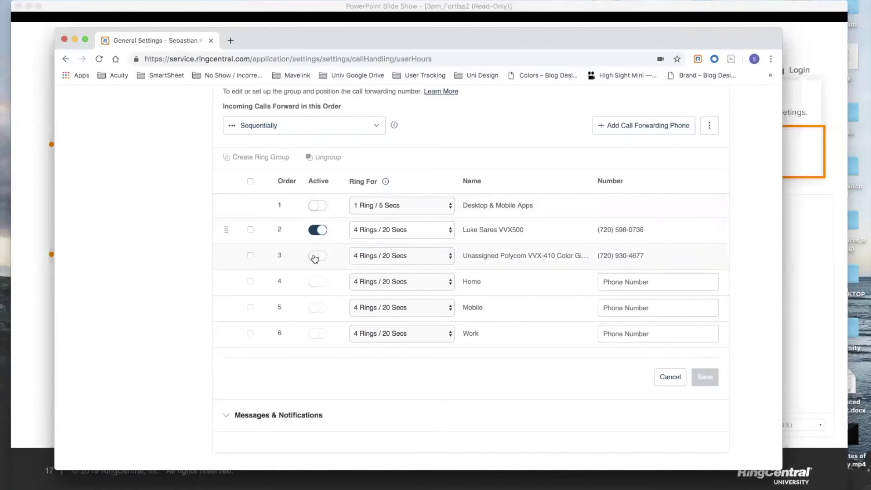
{"action": "left_click", "coordinate": [317, 257]}
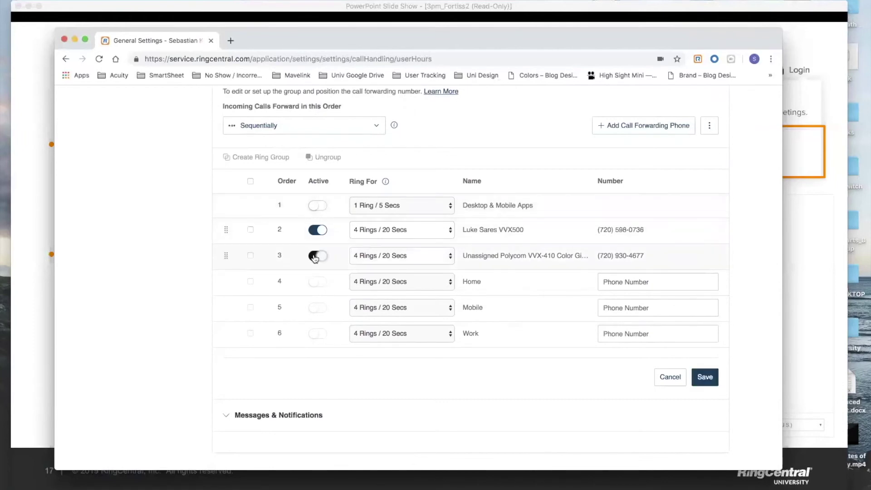
{"action": "left_click", "coordinate": [318, 207]}
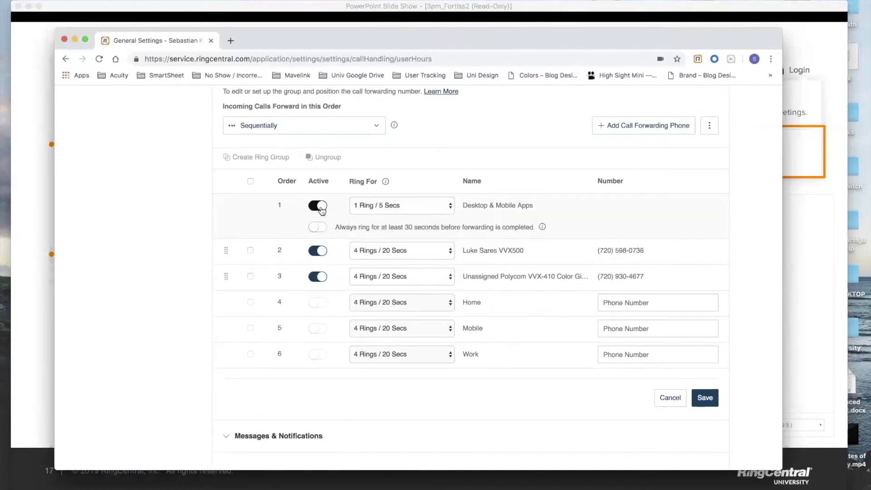
{"action": "left_click", "coordinate": [320, 253]}
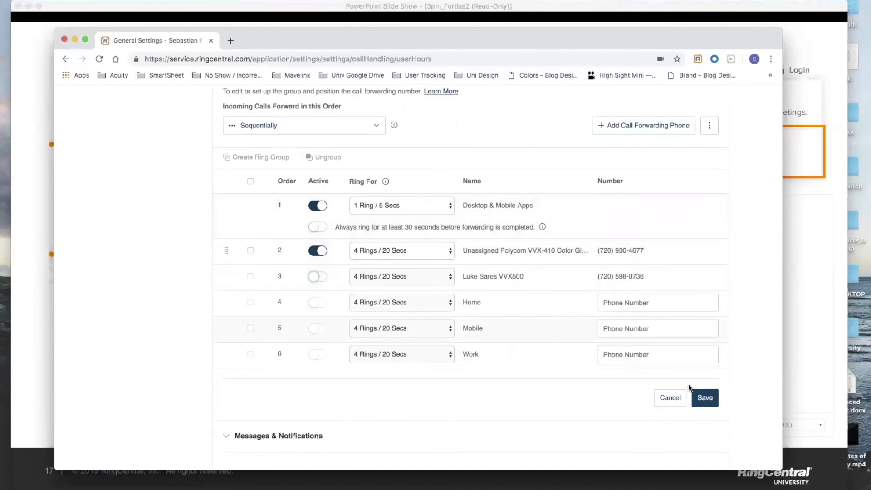
{"action": "left_click", "coordinate": [710, 402]}
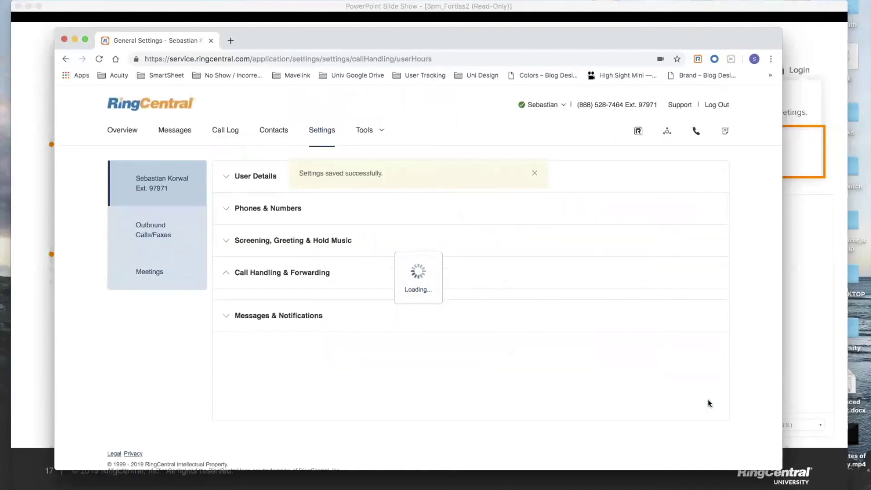
{"action": "scroll", "coordinate": [709, 402], "scroll_direction": "down", "scroll_amount": 5}
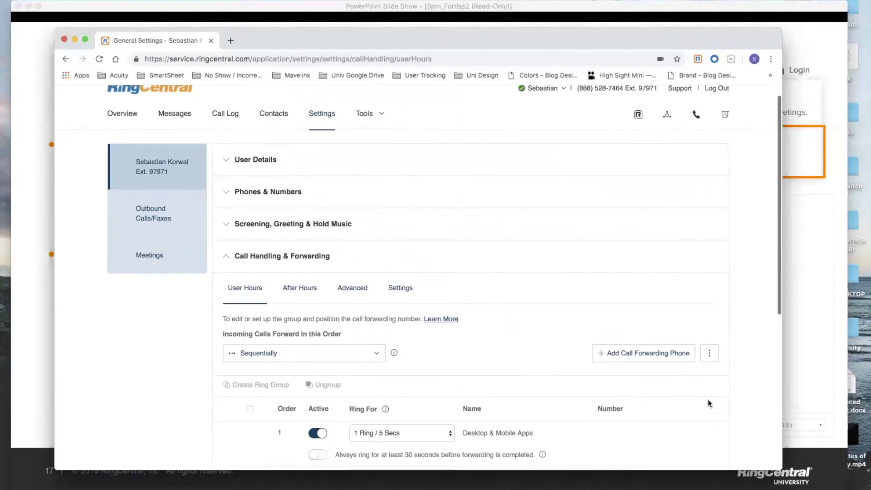
{"action": "scroll", "coordinate": [708, 400], "scroll_direction": "down", "scroll_amount": 1}
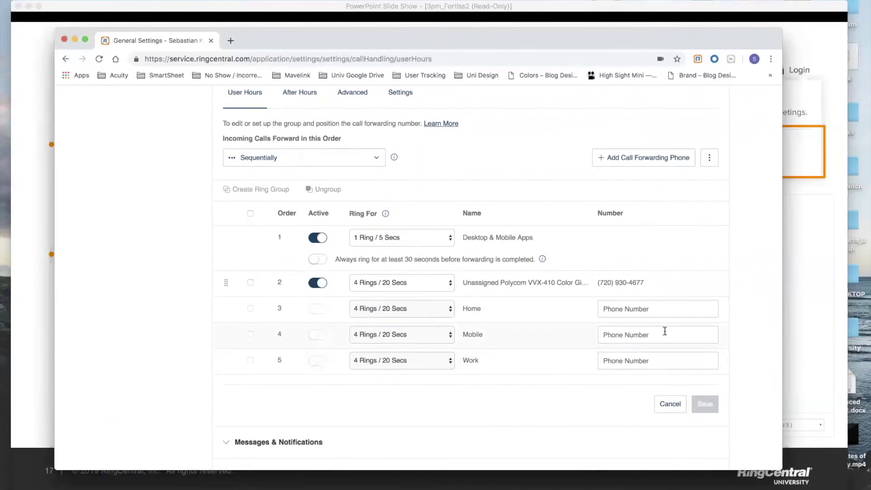
{"action": "left_click", "coordinate": [625, 308]}
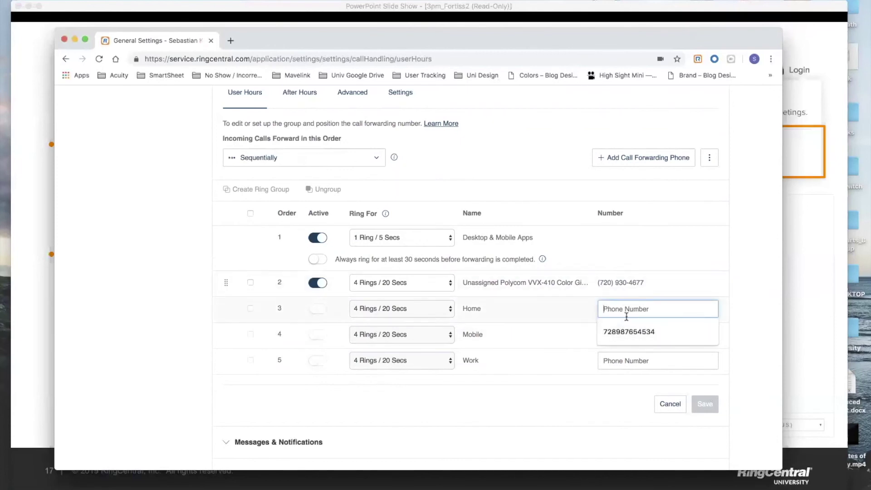
{"action": "left_click", "coordinate": [748, 297]}
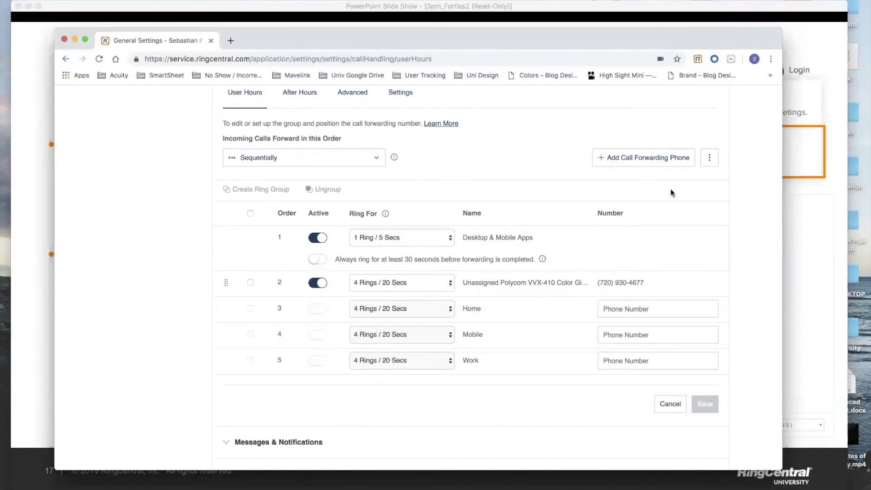
Add a new forwarding phone named 'Grandma' with an external phone number.
{"action": "left_click", "coordinate": [621, 165]}
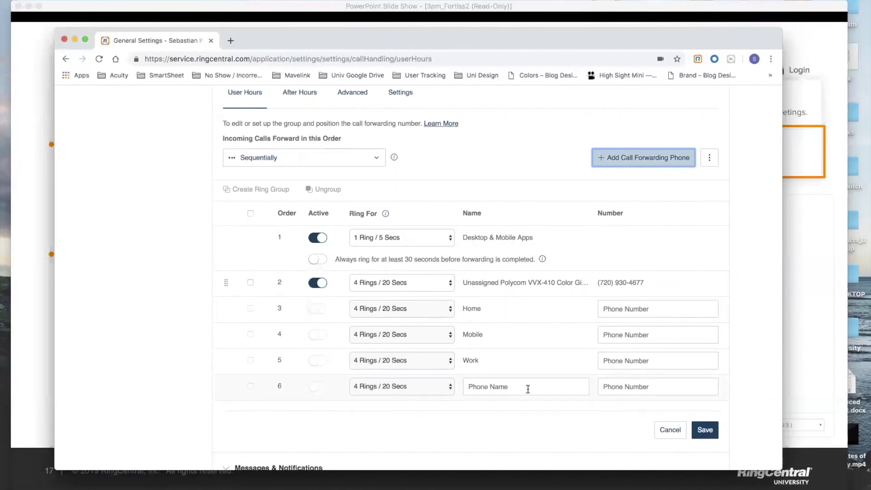
{"action": "left_click", "coordinate": [528, 388]}
{"action": "type", "text": "Grandma"}
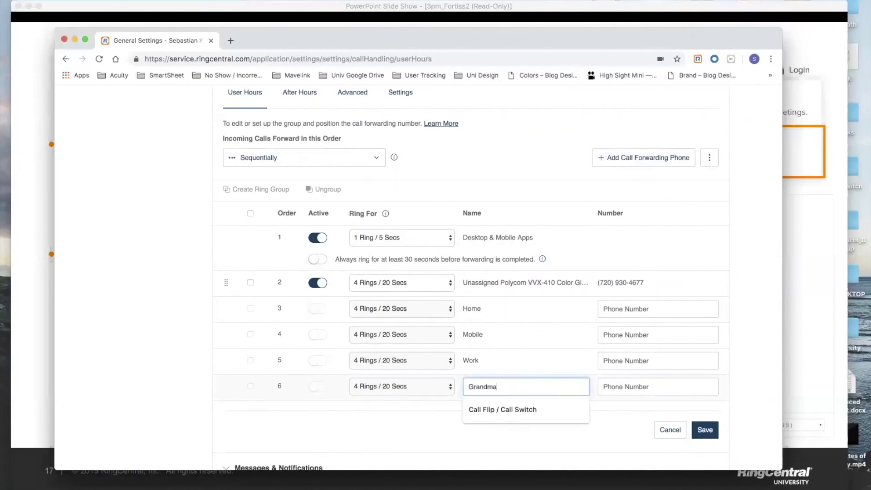
{"action": "left_click", "coordinate": [628, 392]}
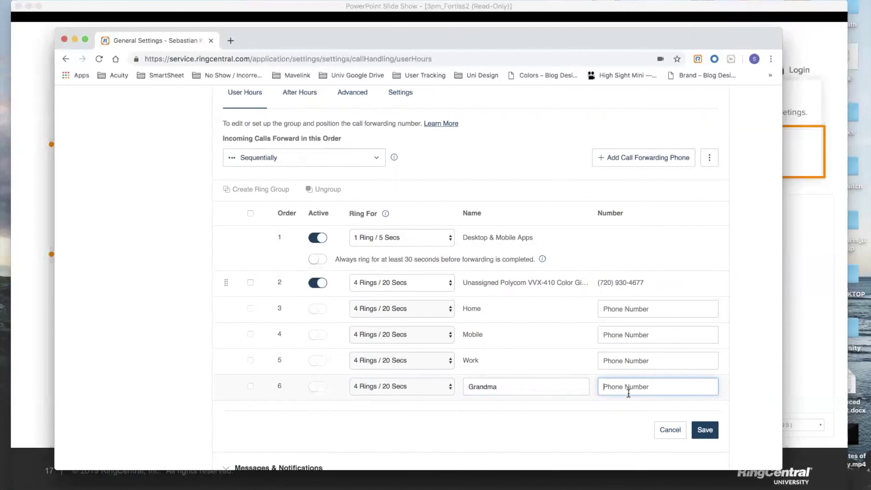
{"action": "key", "text": "Tab"}
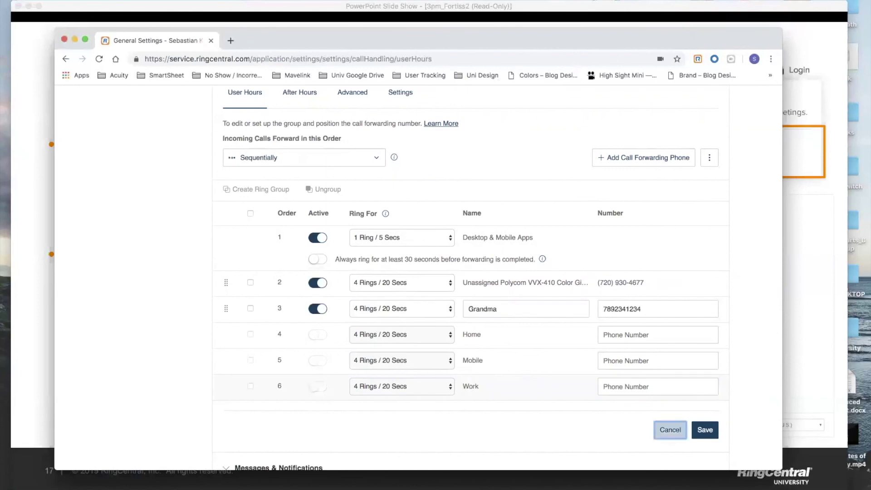
Clear the new row's external number and the 'Grandma' name.
{"action": "double_click", "coordinate": [646, 308]}
{"action": "key", "text": "BackSpace"}
{"action": "left_click", "coordinate": [453, 308]}
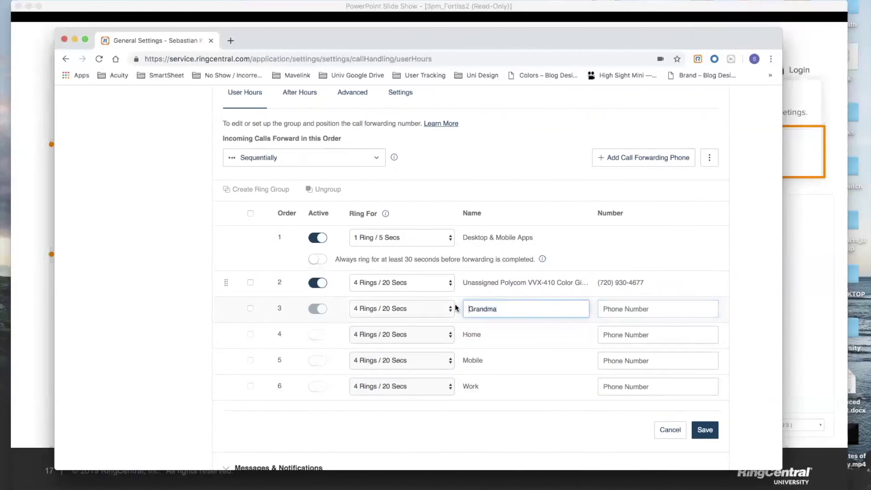
{"action": "key", "text": "super+a"}
{"action": "key", "text": "BackSpace"}
Save the forwarding list, close the browser, and advance to the Extension Settings slide.
{"action": "left_click", "coordinate": [705, 437]}
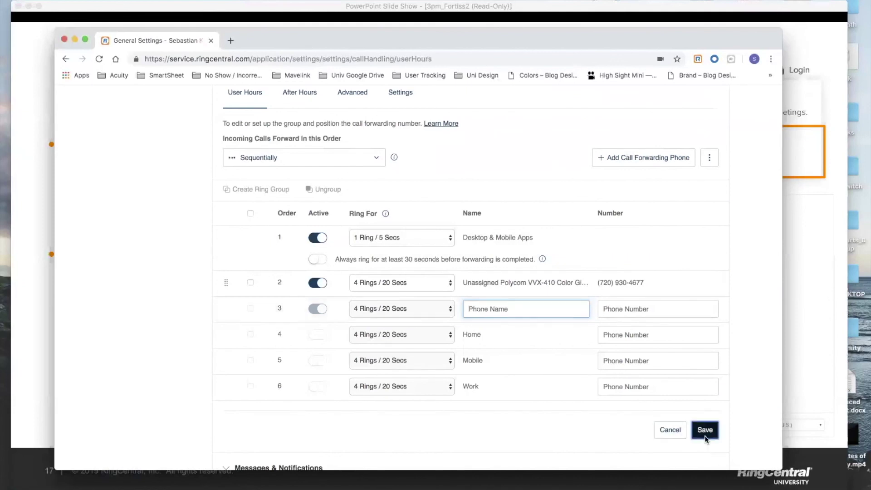
{"action": "left_click", "coordinate": [65, 39]}
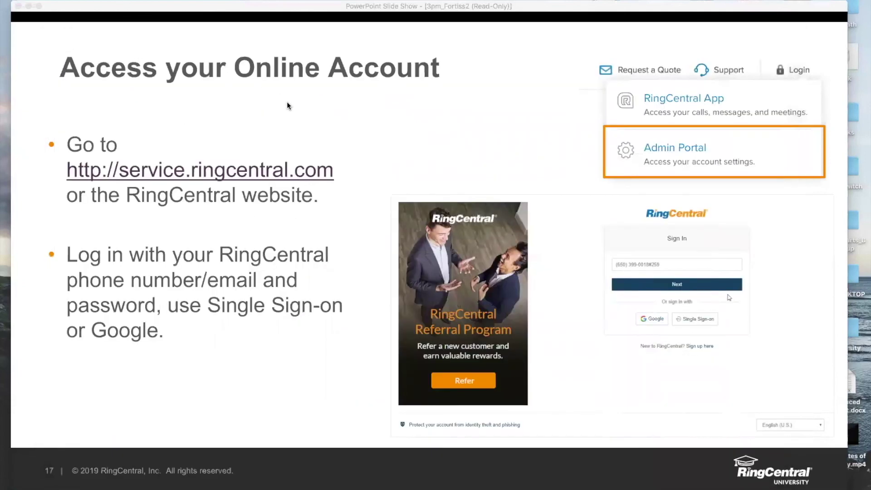
{"action": "key", "text": "Right"}
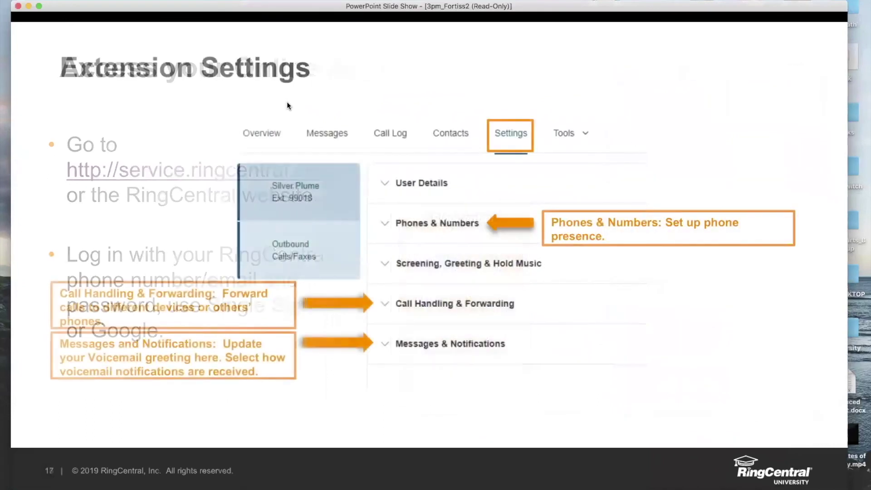